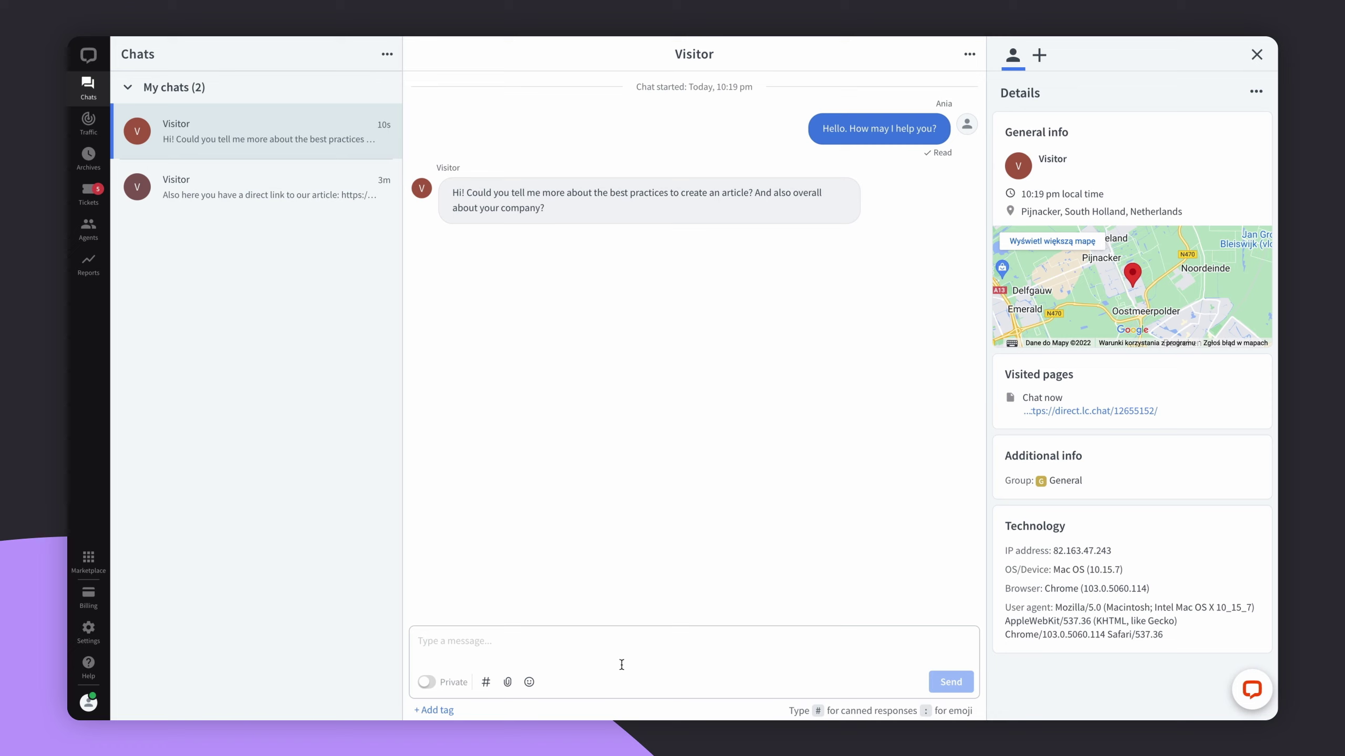
pyautogui.write('Yes,')
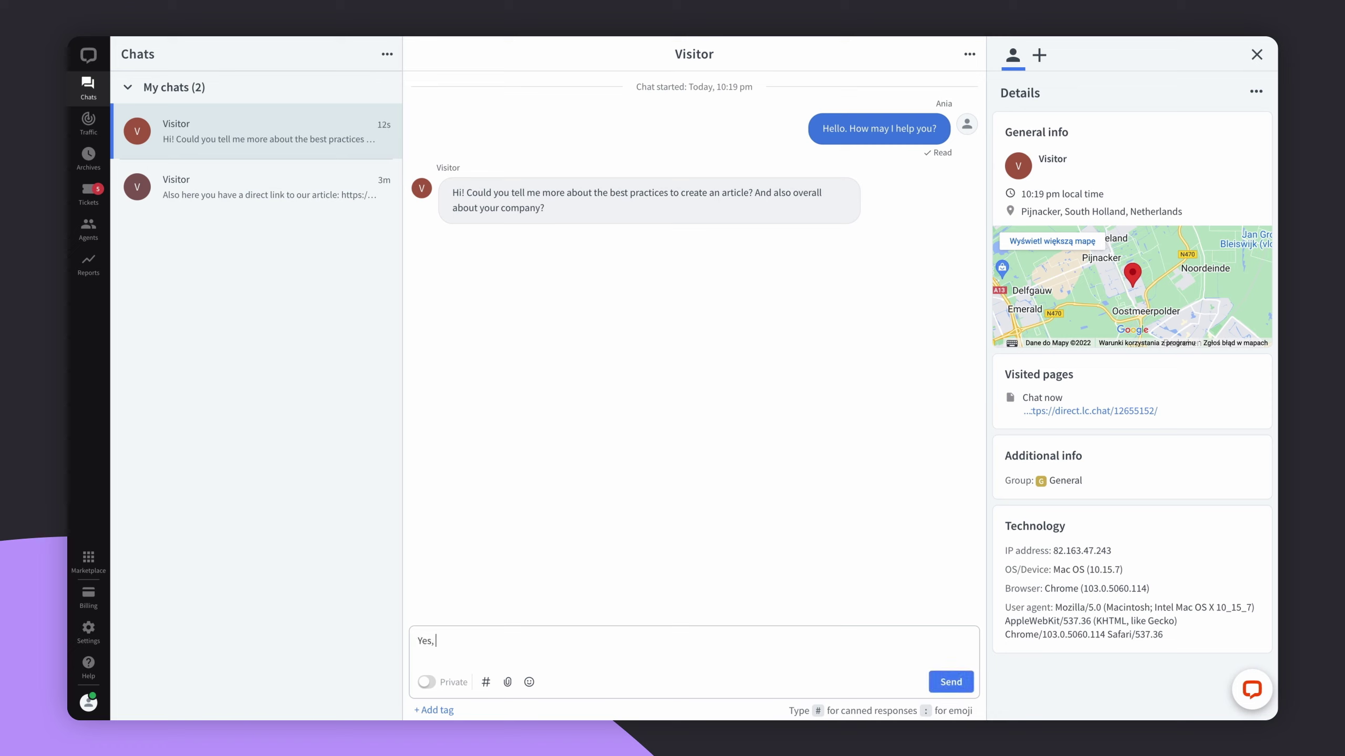
pyautogui.write(' sure! Al')
pyautogui.write('low me a')
pyautogui.write(' moment, ple')
pyautogui.write('ase')
pyautogui.write(' 😄')
# Step: Send the pending reply, then install the KnowledgeBase app from the Marketplace
pyautogui.press('Return')
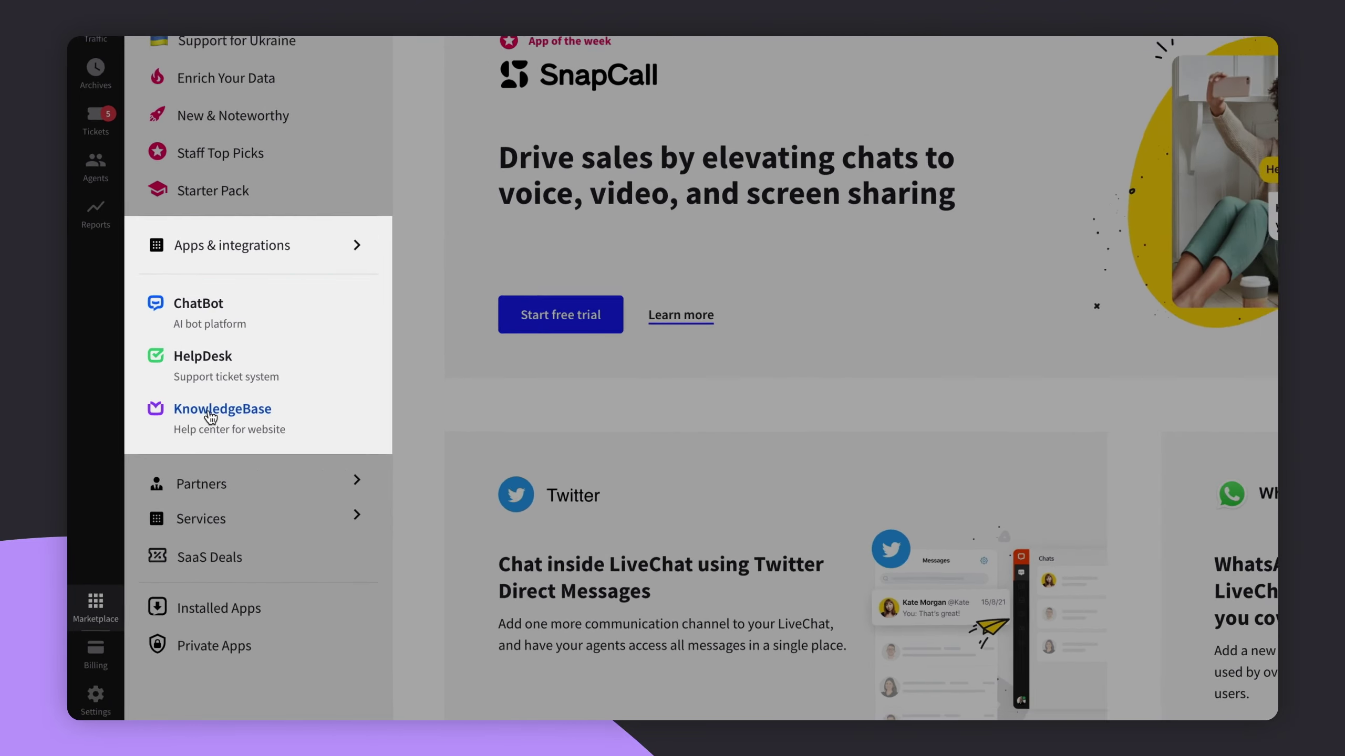
pyautogui.click(233, 408)
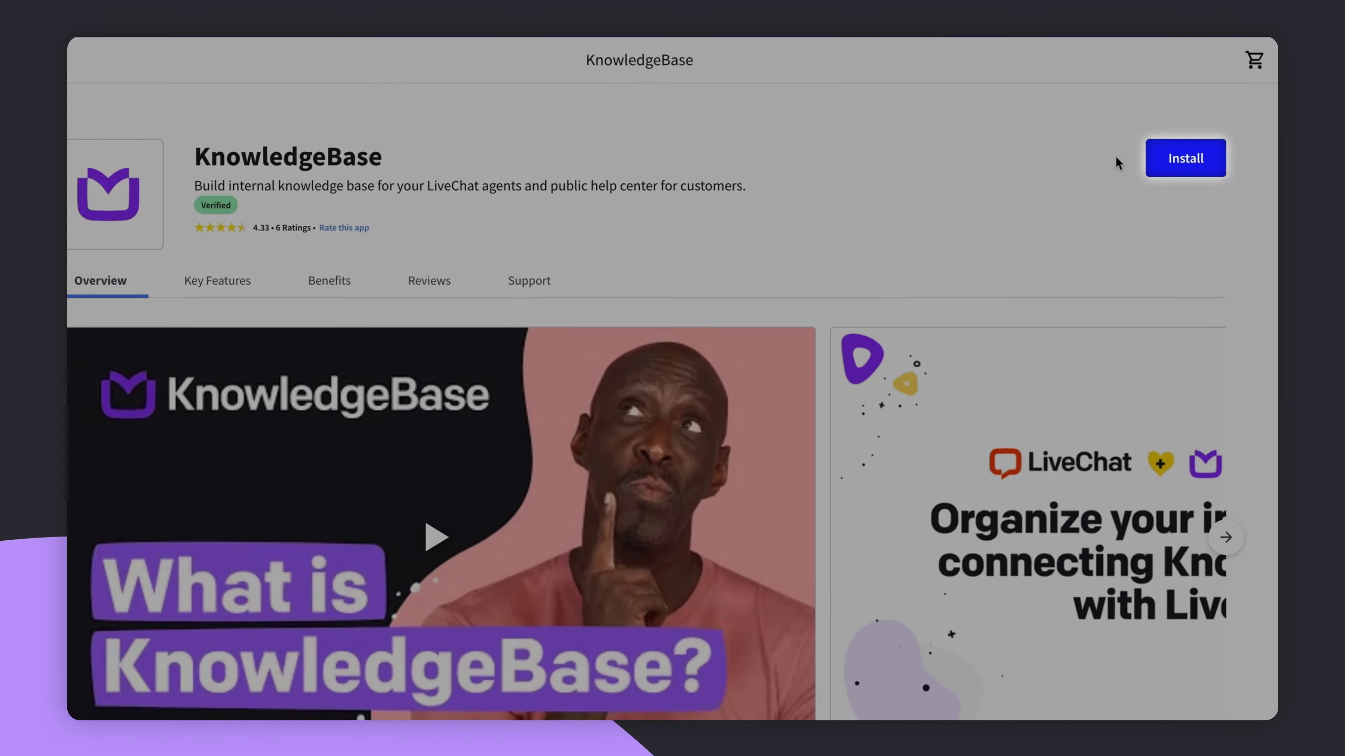
pyautogui.click(1208, 126)
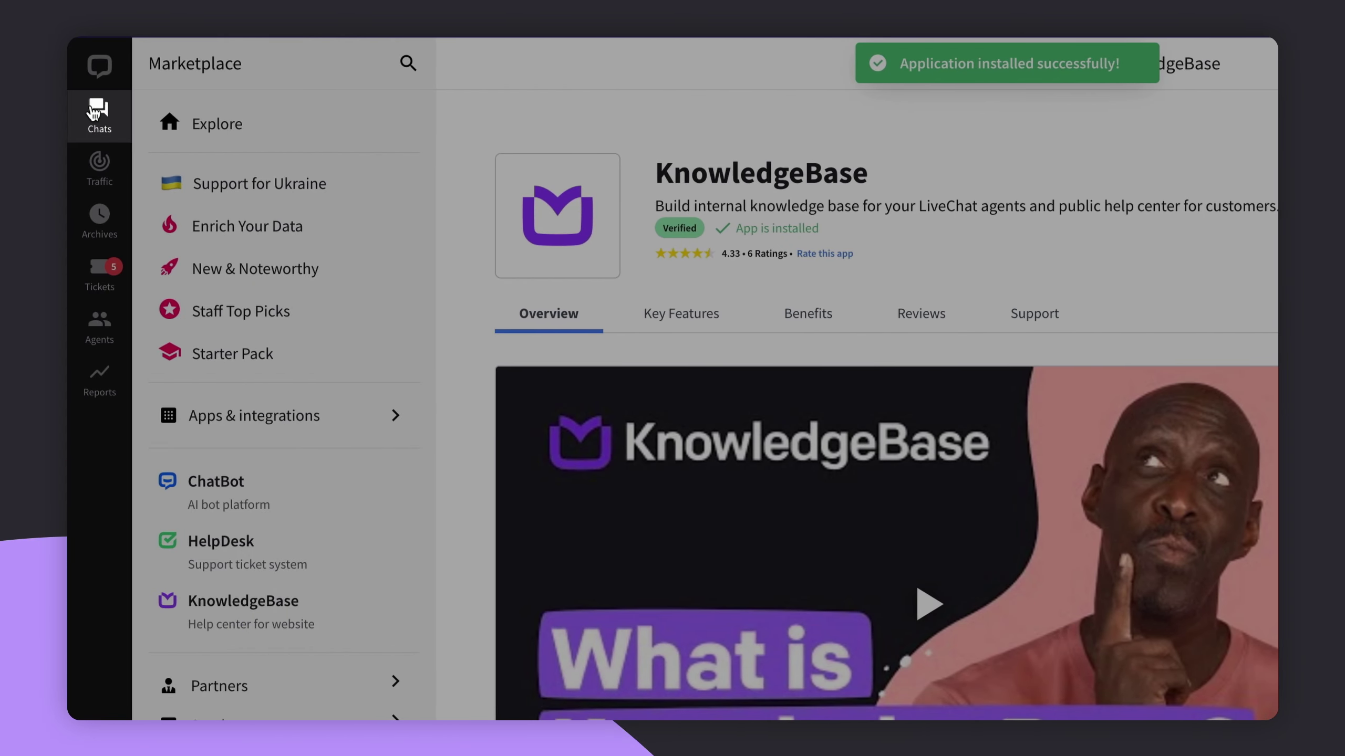
# Step: Show KnowledgeBase beside the chat and open the 'Best practices to create an article' article
pyautogui.click(94, 112)
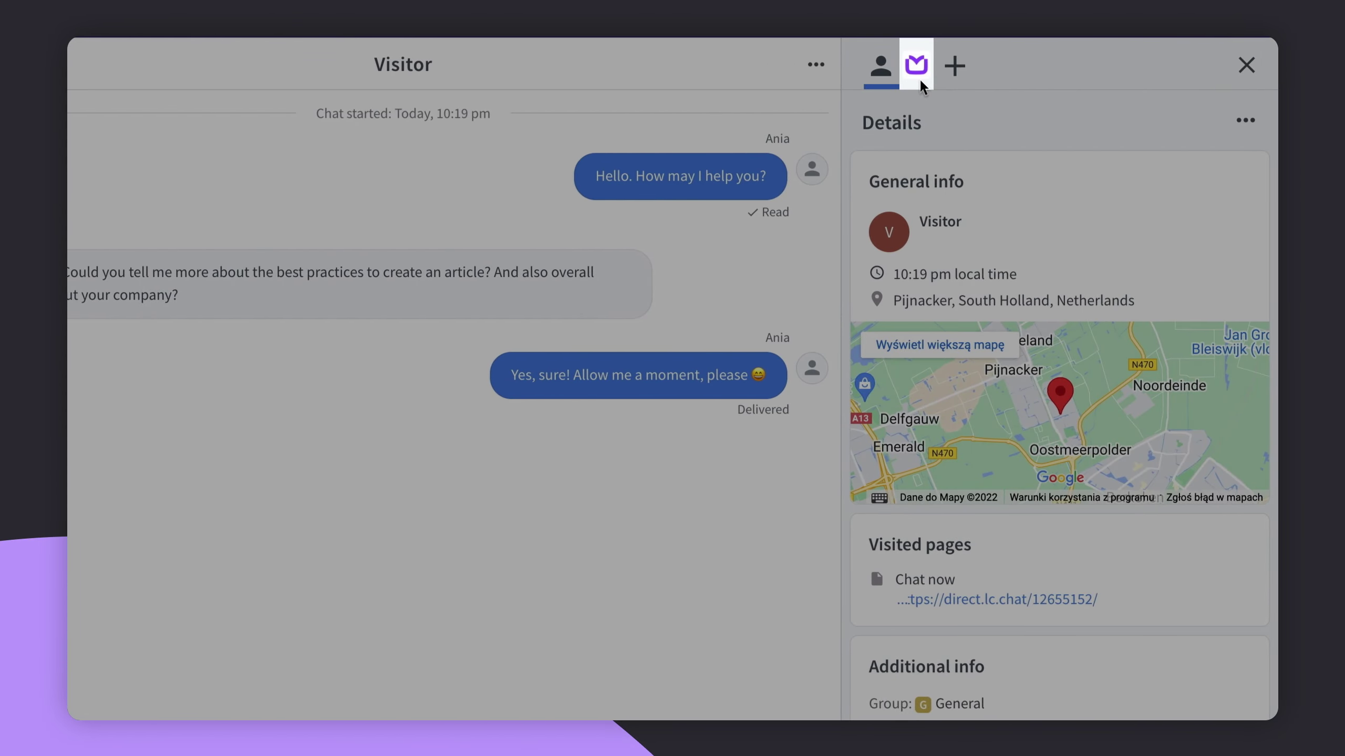
pyautogui.click(918, 79)
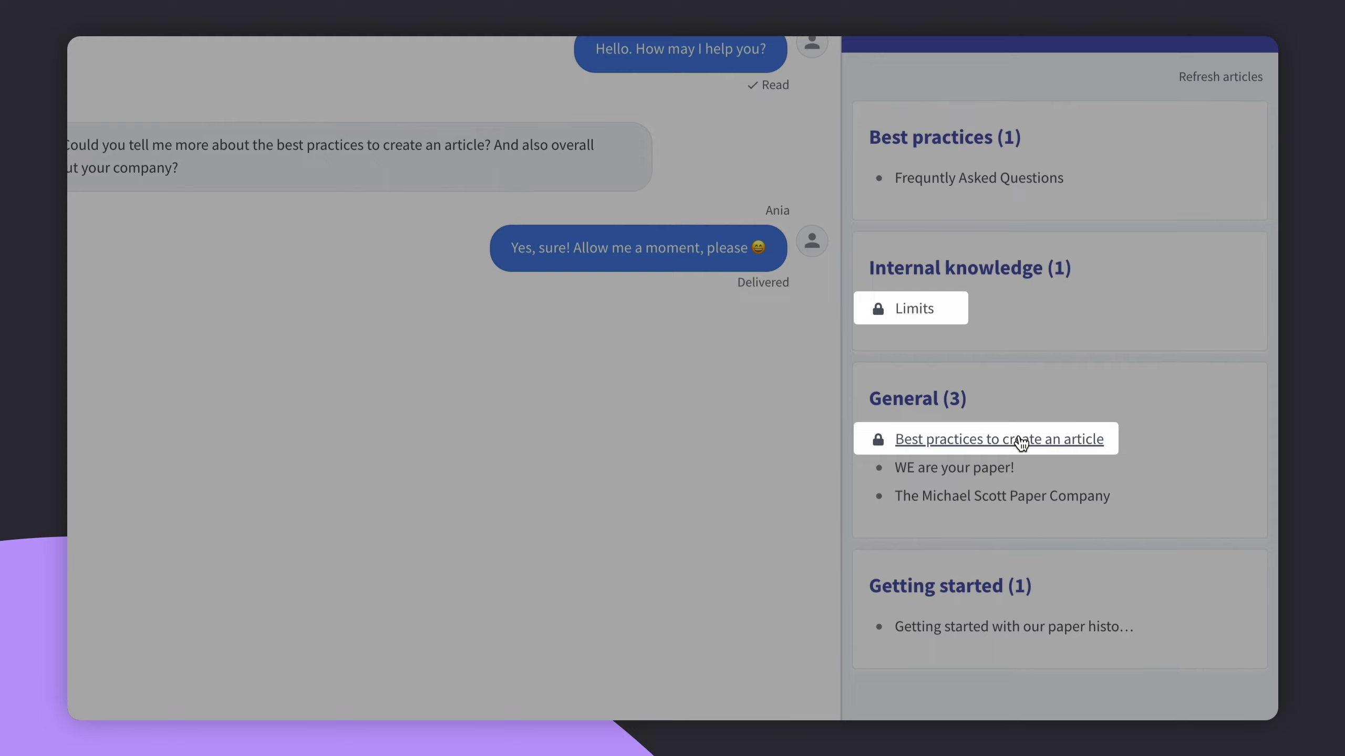
pyautogui.click(1020, 442)
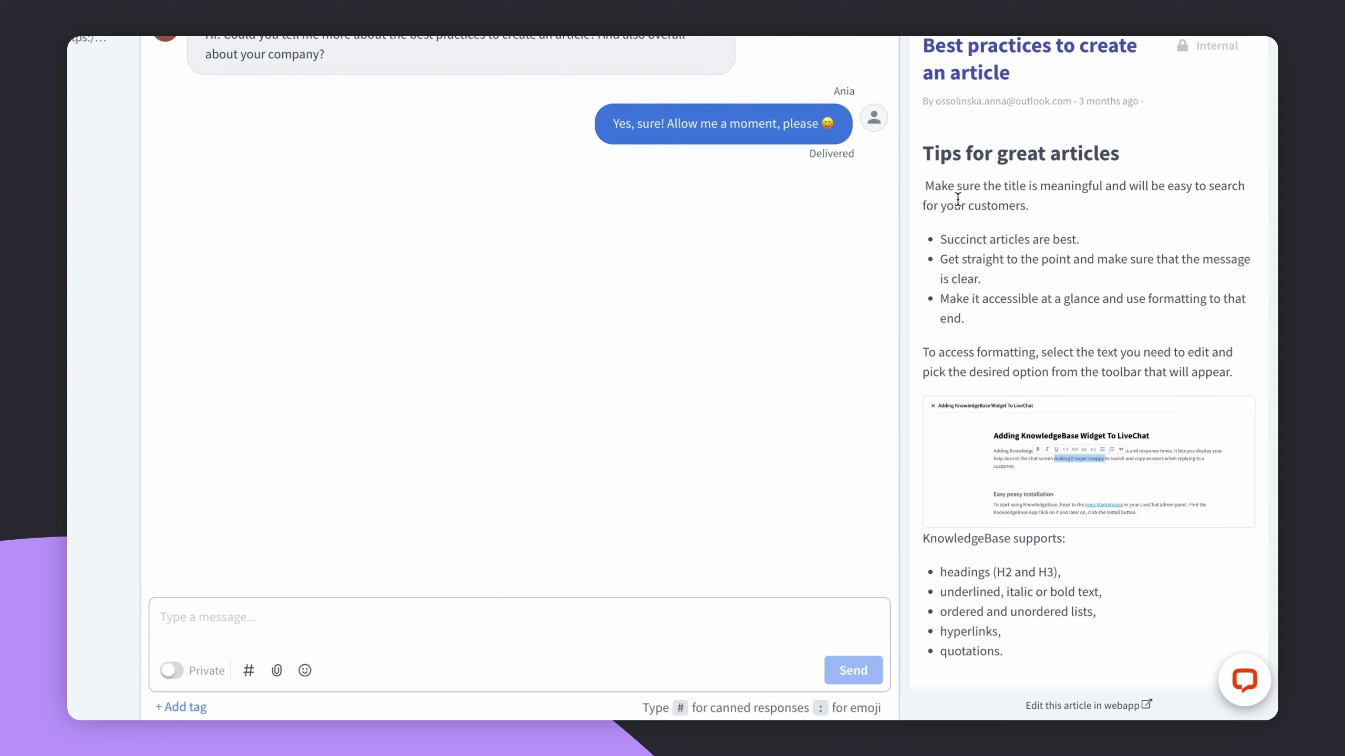
# Step: Send the article's tips as an arrow-bulleted '-> ' reply and return to the topics list
pyautogui.moveTo(925, 186); pyautogui.dragTo(965, 319)
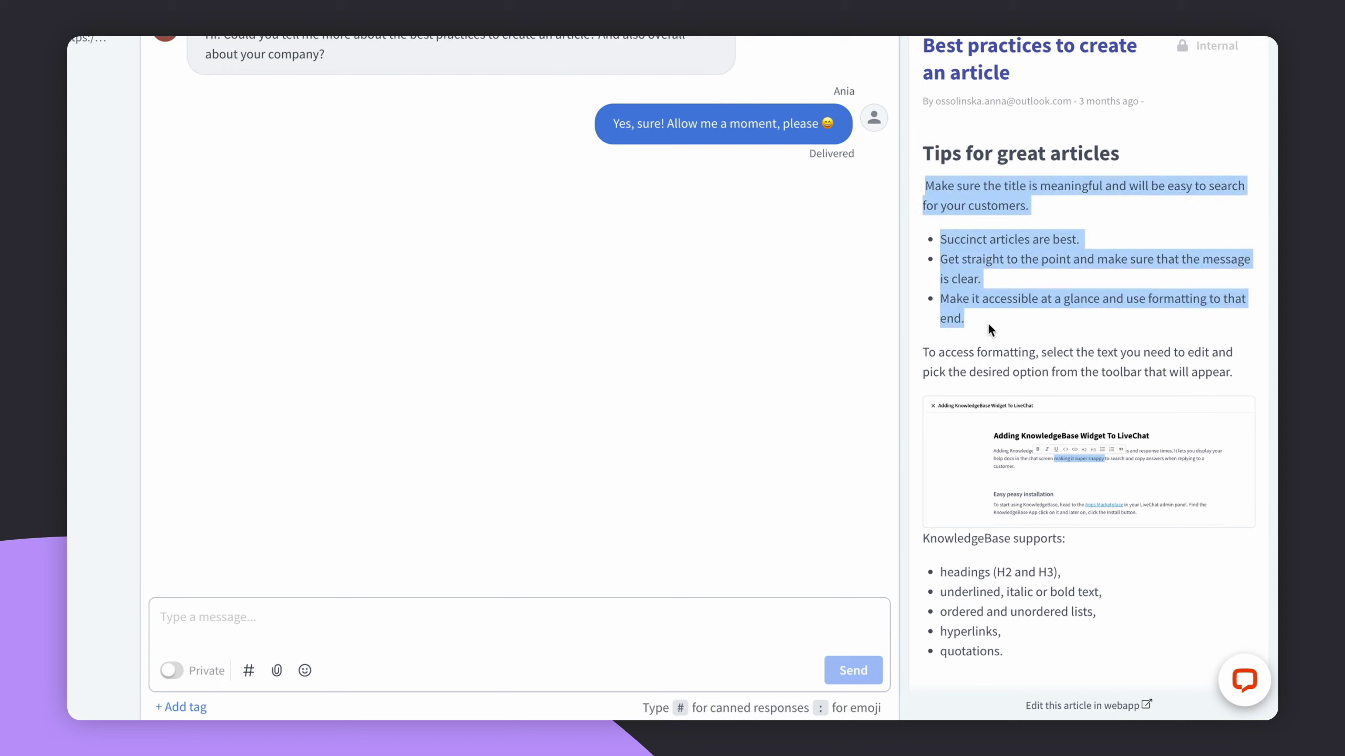
pyautogui.click(972, 164)
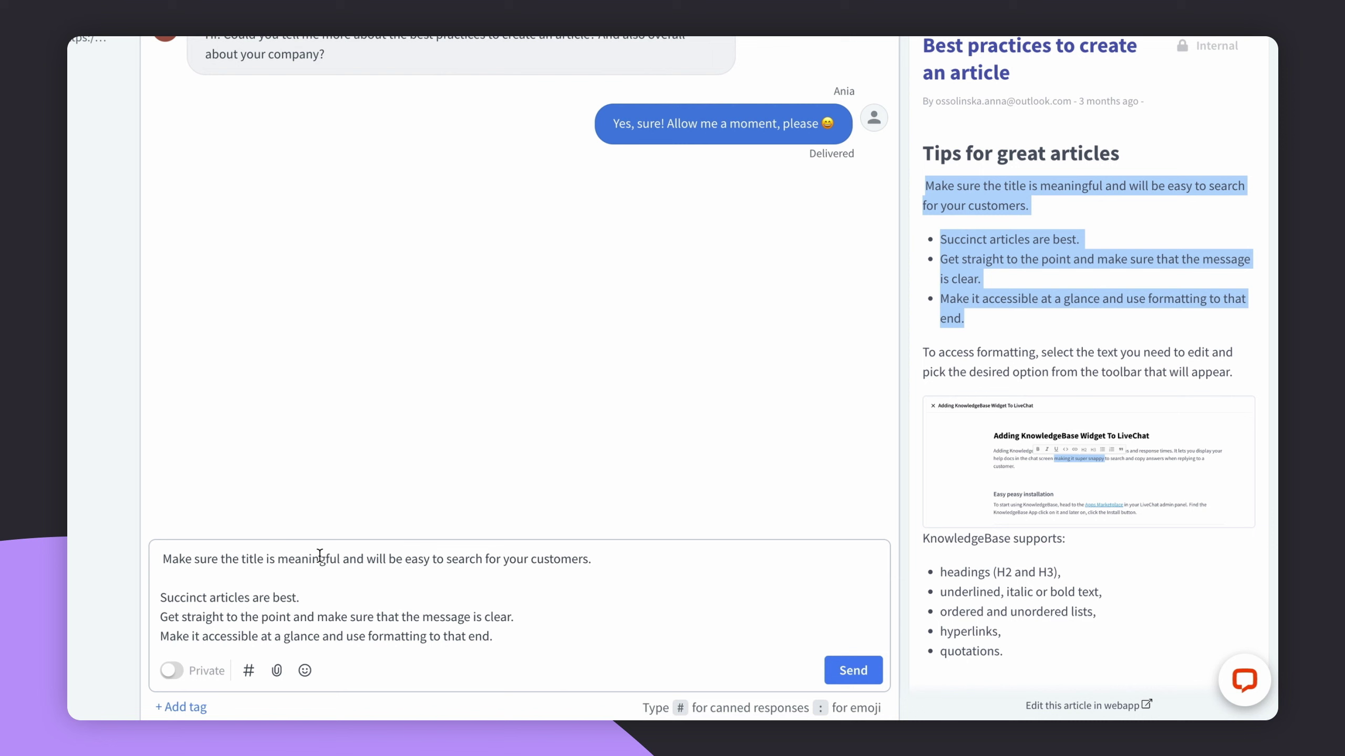
pyautogui.write('->')
pyautogui.click(160, 617)
pyautogui.write('->')
pyautogui.click(160, 635)
pyautogui.write('->')
pyautogui.click(847, 670)
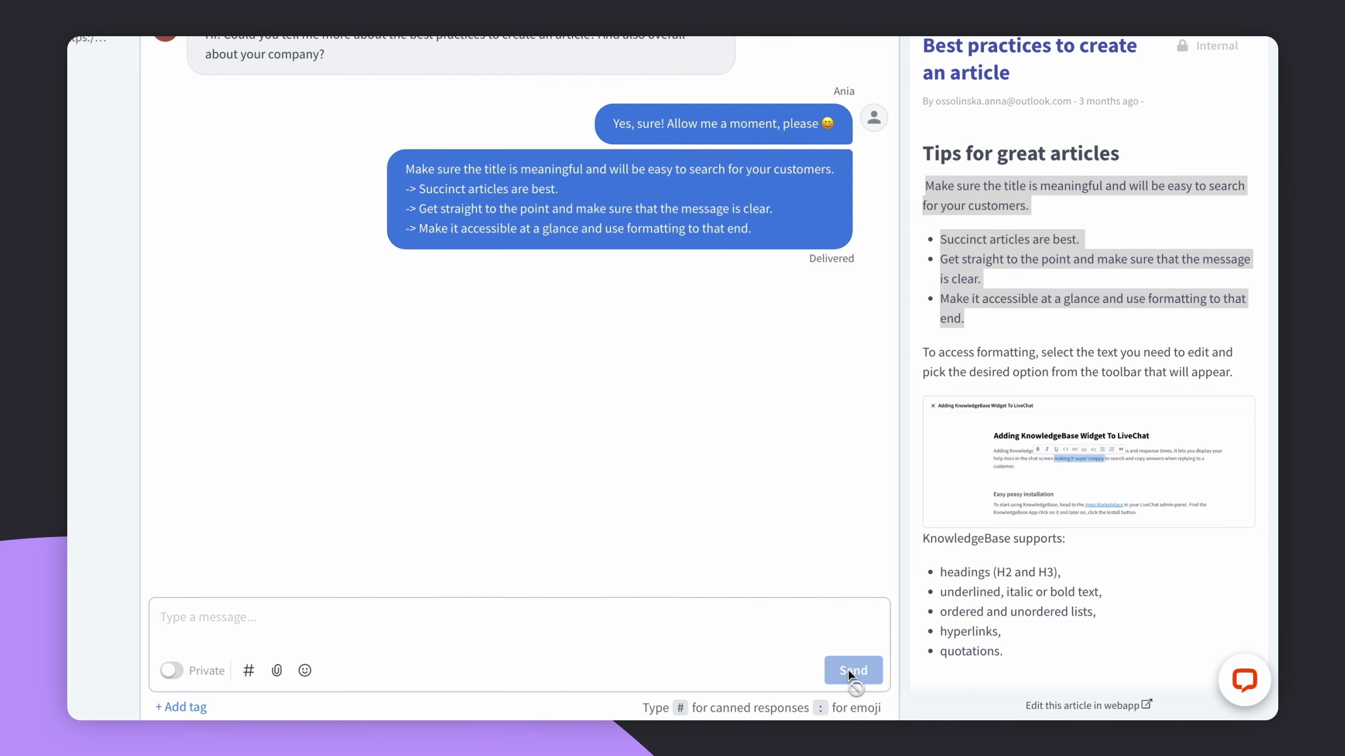
pyautogui.click(931, 64)
pyautogui.write('Here you can find information about our company')
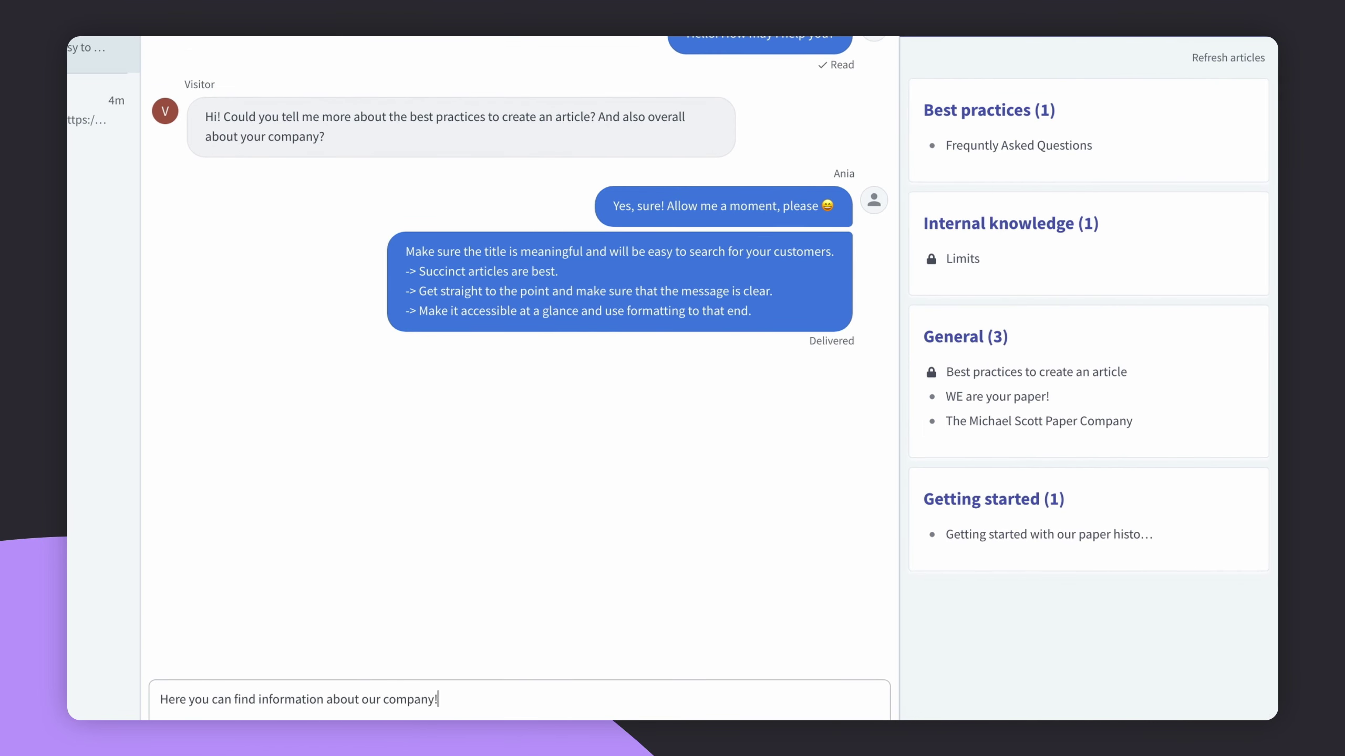
pyautogui.write('!')
# Step: Send the company-info message and share The Michael Scott Paper Company article card in chat
pyautogui.press('Return')
pyautogui.click(952, 420)
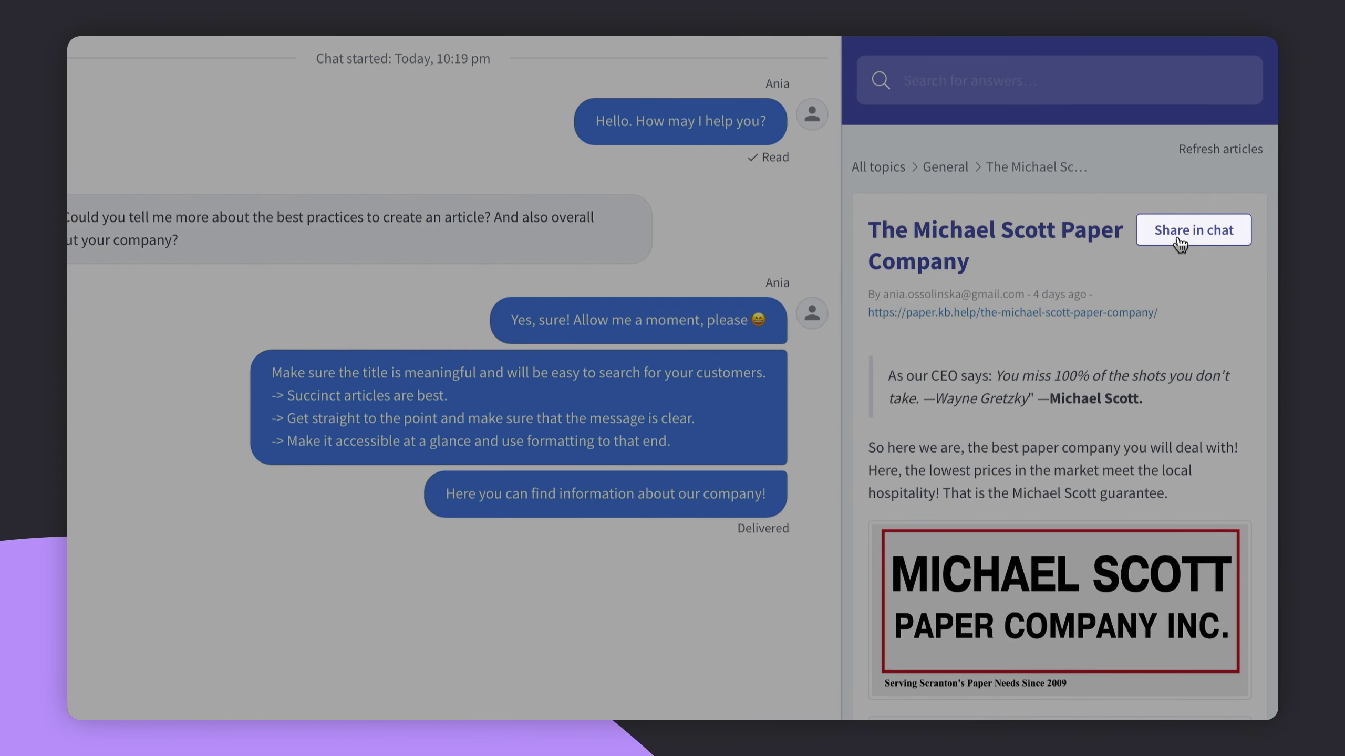
pyautogui.click(1179, 241)
pyautogui.click(1049, 392)
pyautogui.write('And a')
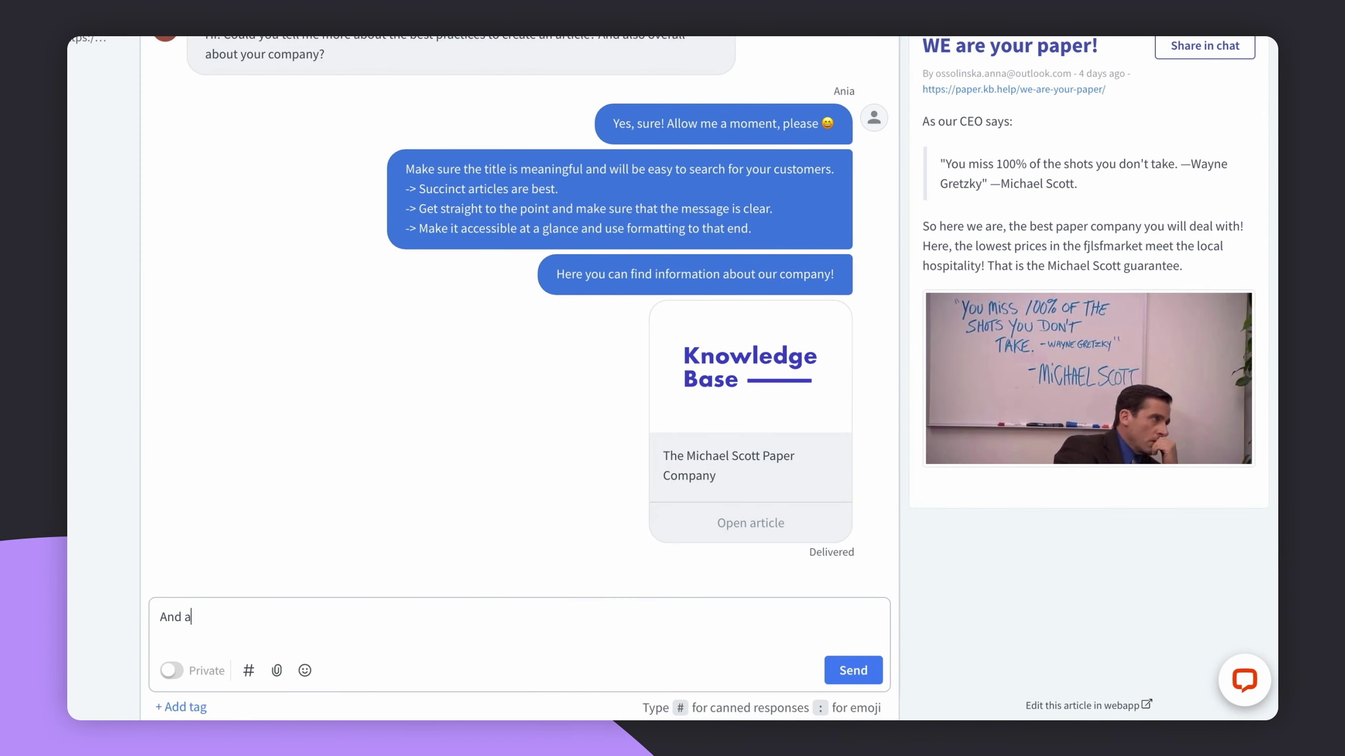
pyautogui.write('lso the quote that we try to implement in our')
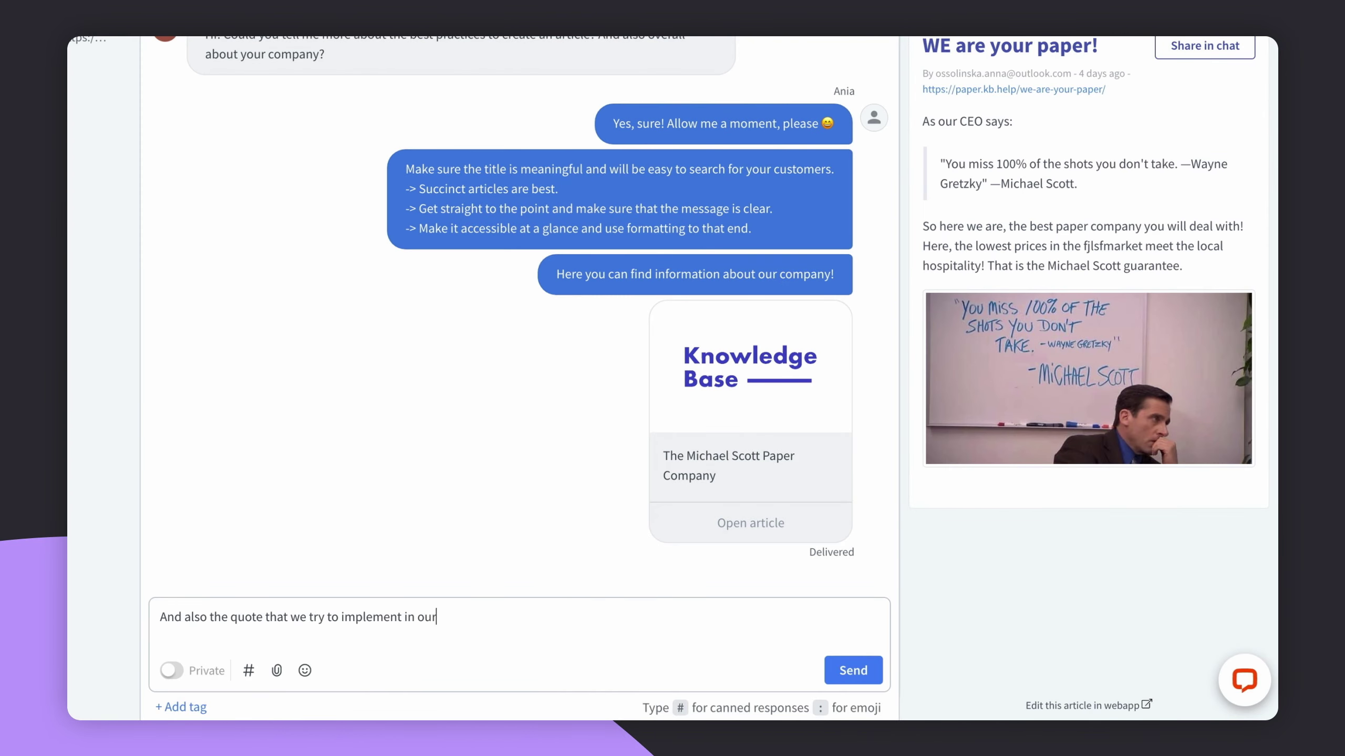
pyautogui.write(' work')
# Step: Send the company-quote note, then the link to the 'WE are your paper!' article
pyautogui.press('Return')
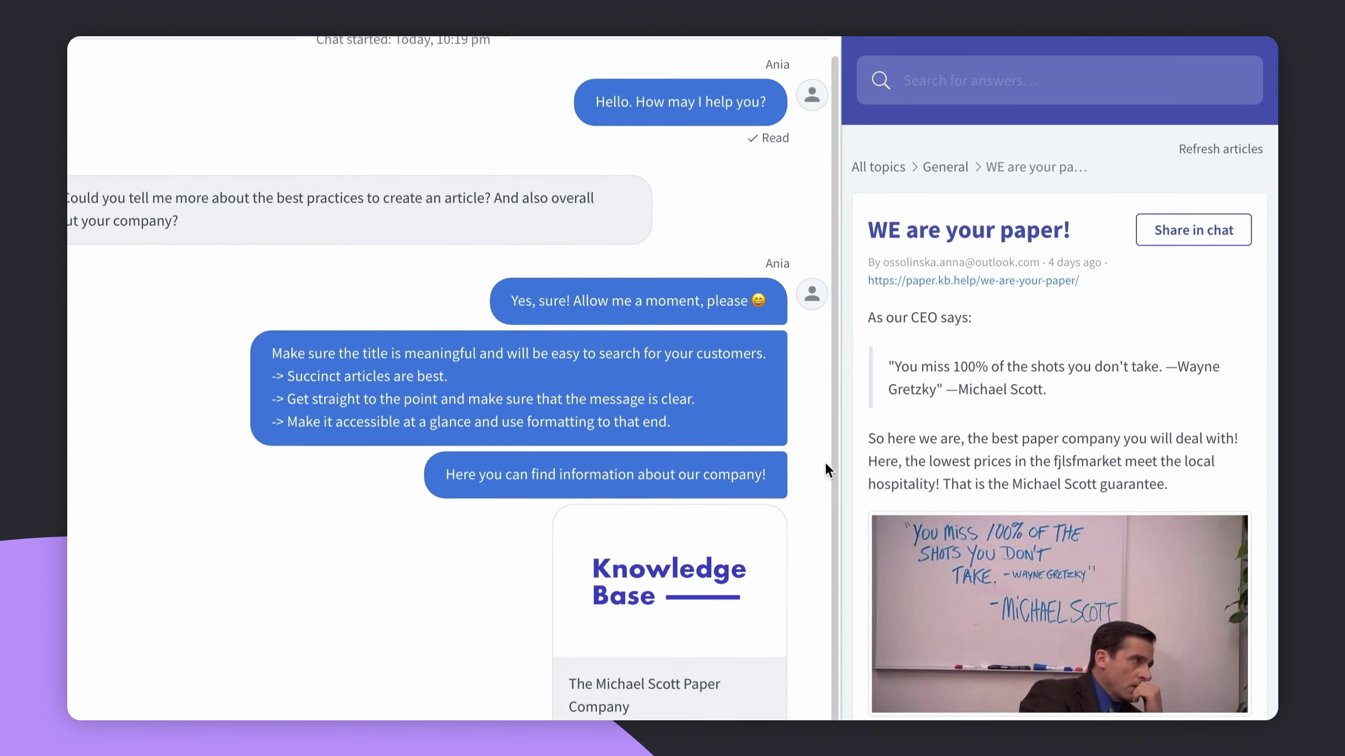
pyautogui.moveTo(973, 281)
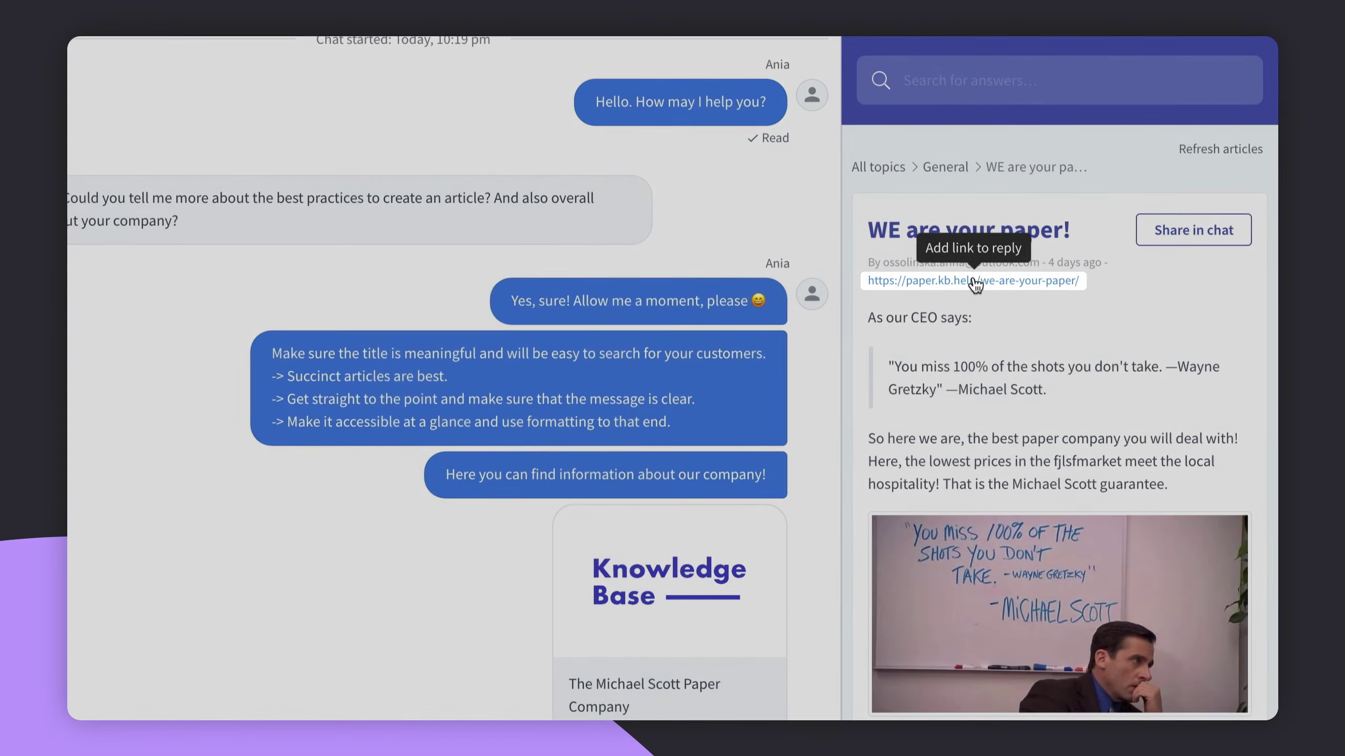
pyautogui.click(975, 281)
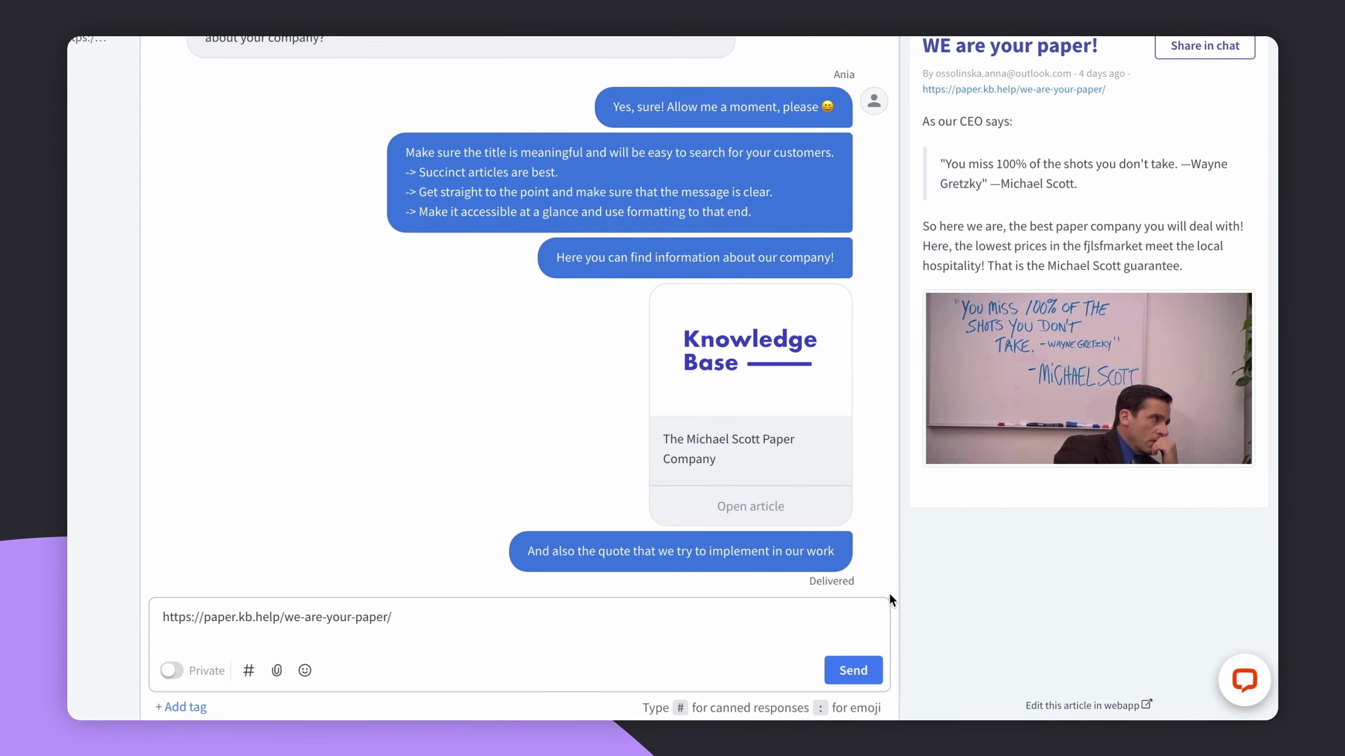
pyautogui.click(868, 681)
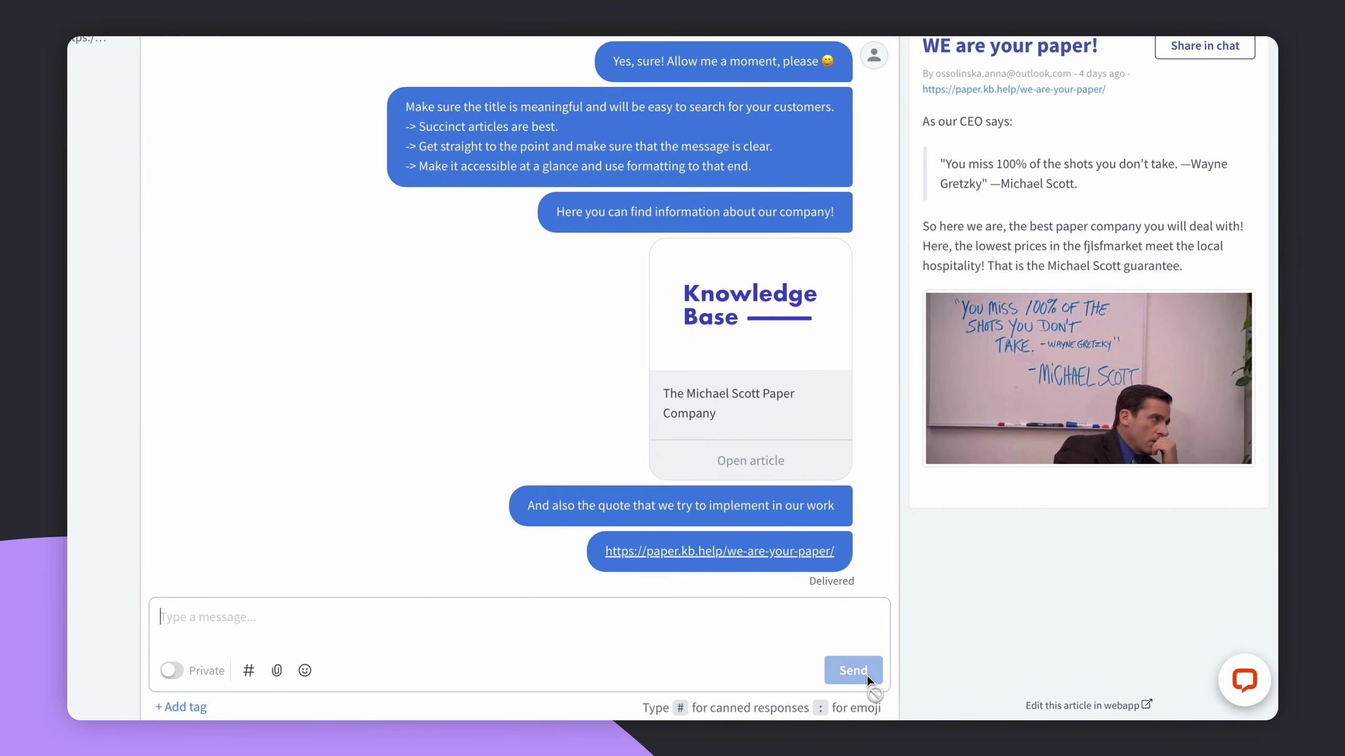